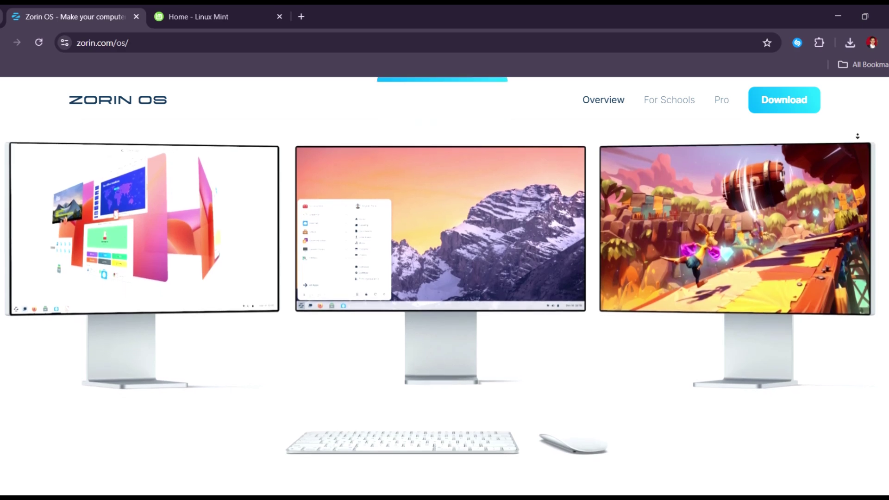
Step: Switch to the Linux Mint homepage tab showing the Linux Mint 22.1 release
{"action": "key", "text": "ctrl+Tab"}
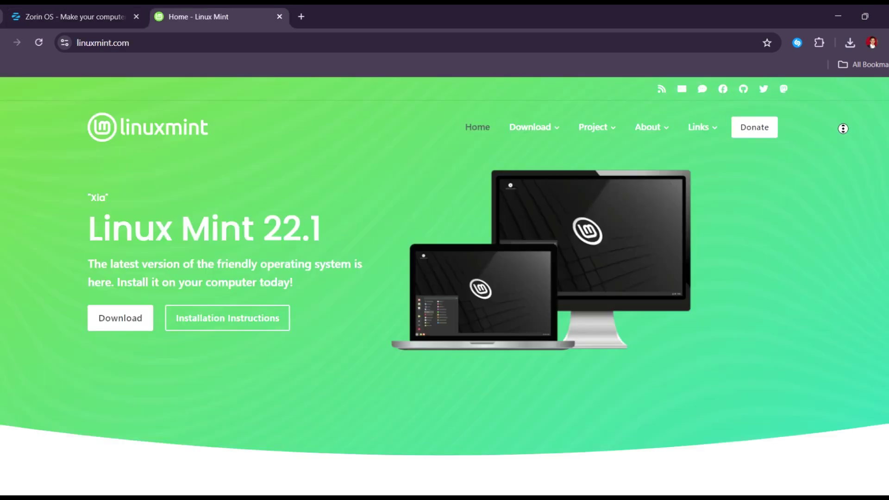